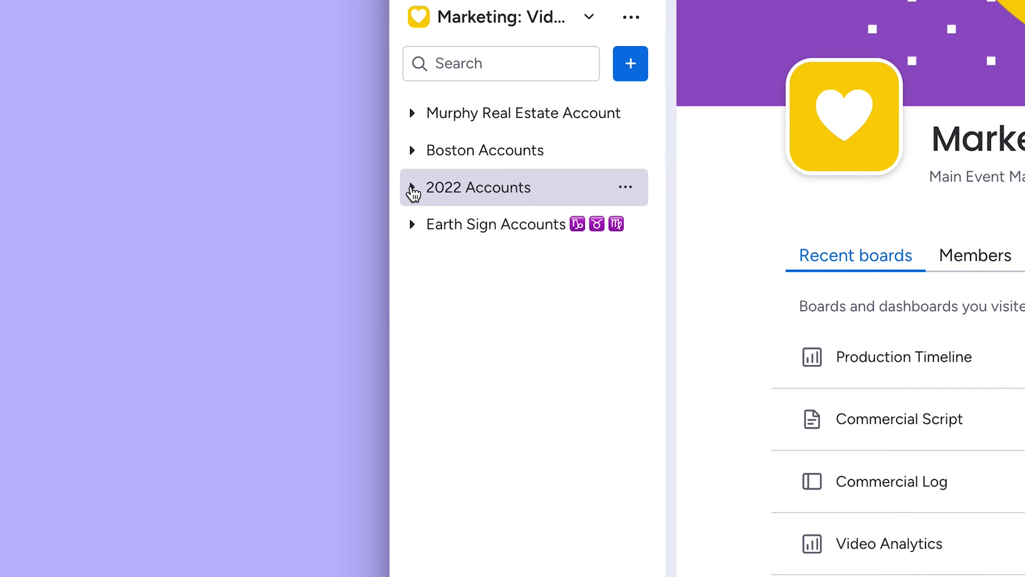
- Expand 2022 Accounts and its Murphy Real Estate and Tasty-Pop Probiotic Soda sub-folders
click(413, 189)
click(437, 226)
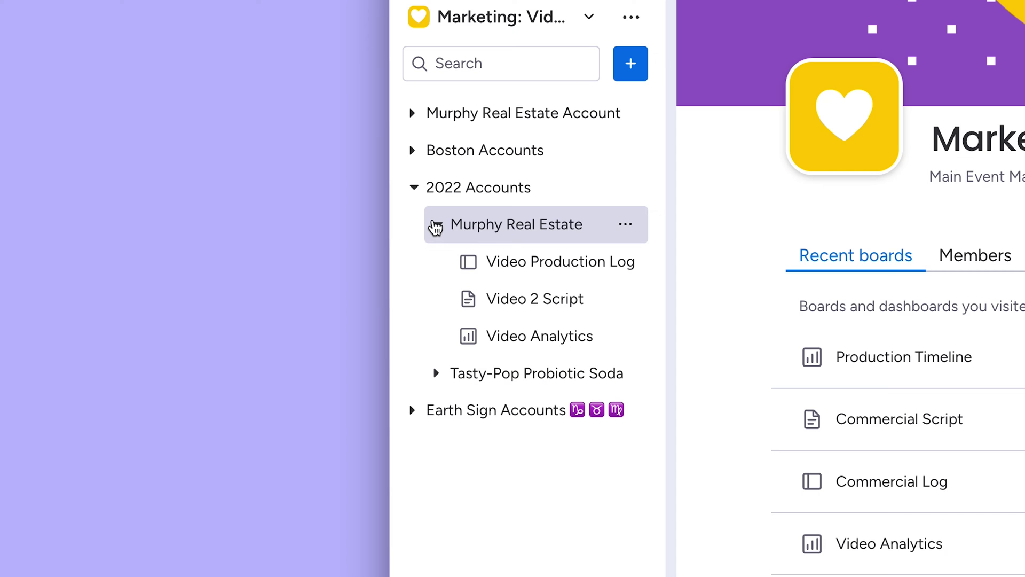
click(437, 373)
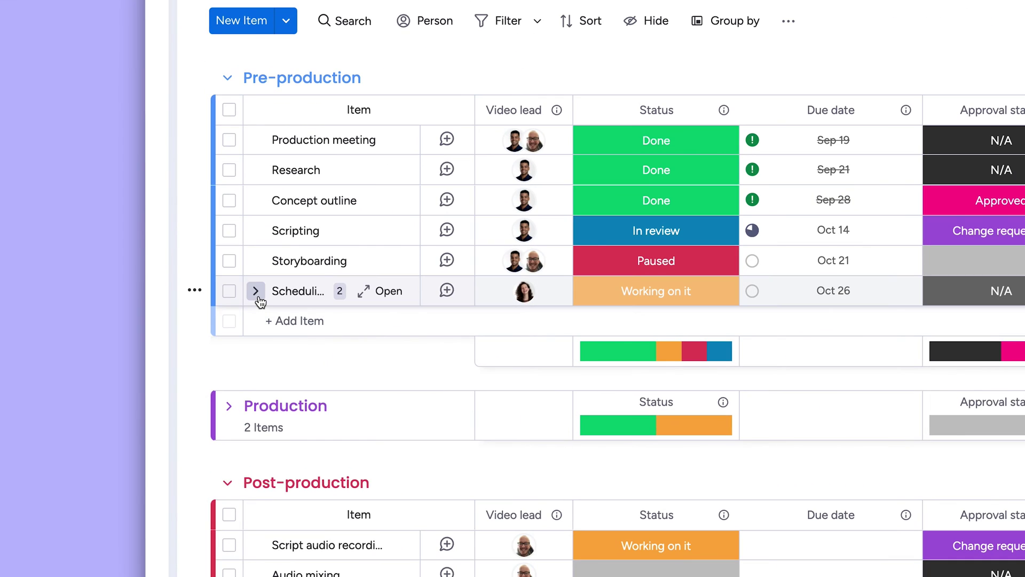
- Expand the Scheduling item to show its Actors and Tasty-Pop team subitems
click(255, 291)
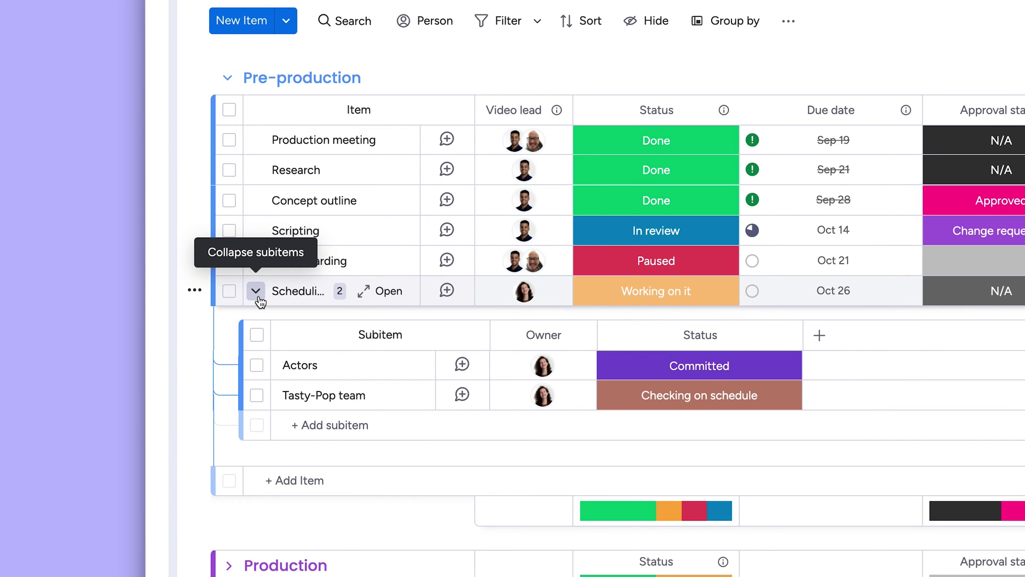
- Show the Tasty-Pop team subitem's Files tab with its attached schedule CSV
click(462, 394)
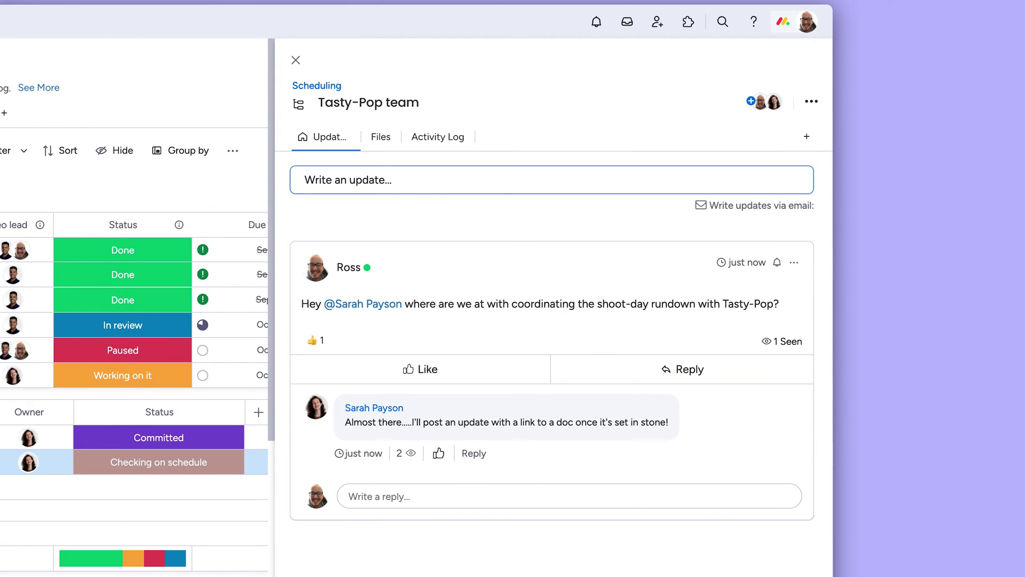
click(372, 137)
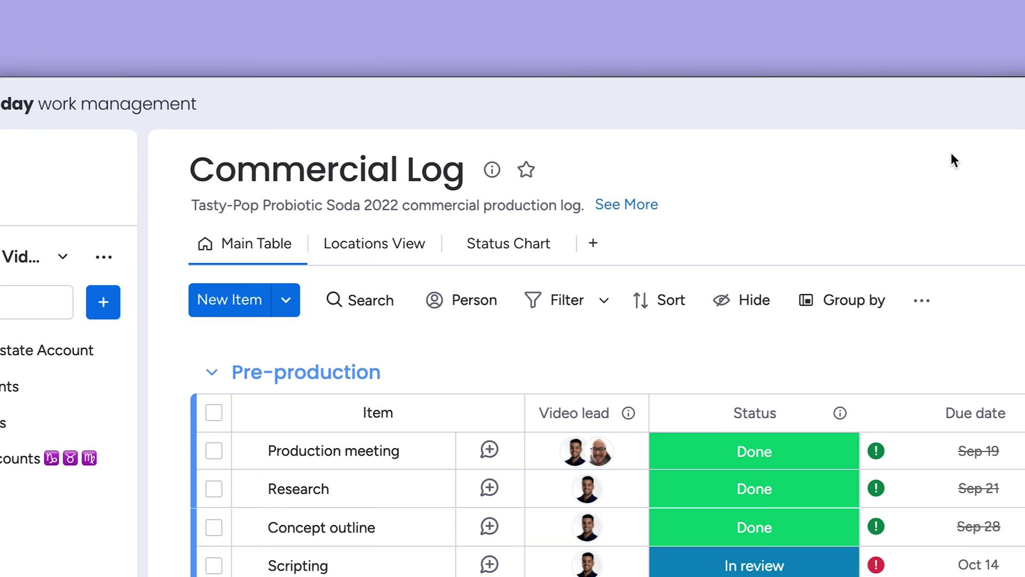
- Star the Commercial Log board and open it from the sidebar's Favorites list
click(527, 171)
click(484, 221)
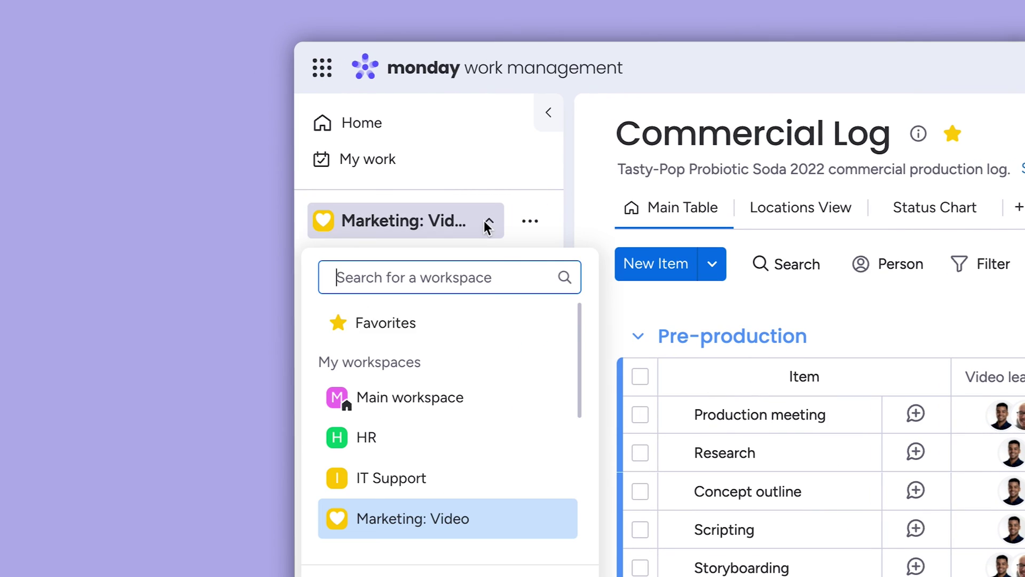
click(460, 328)
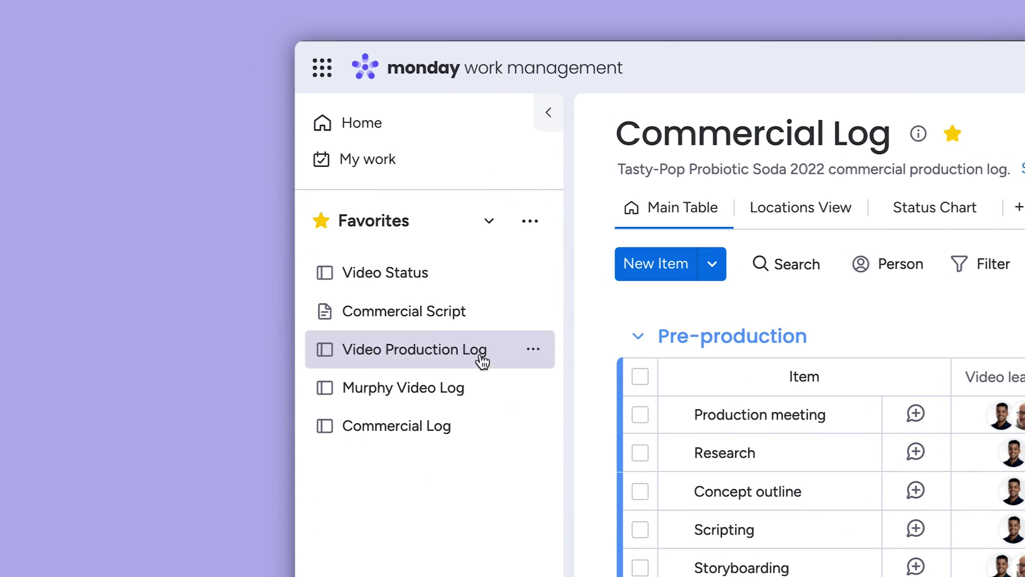
click(477, 433)
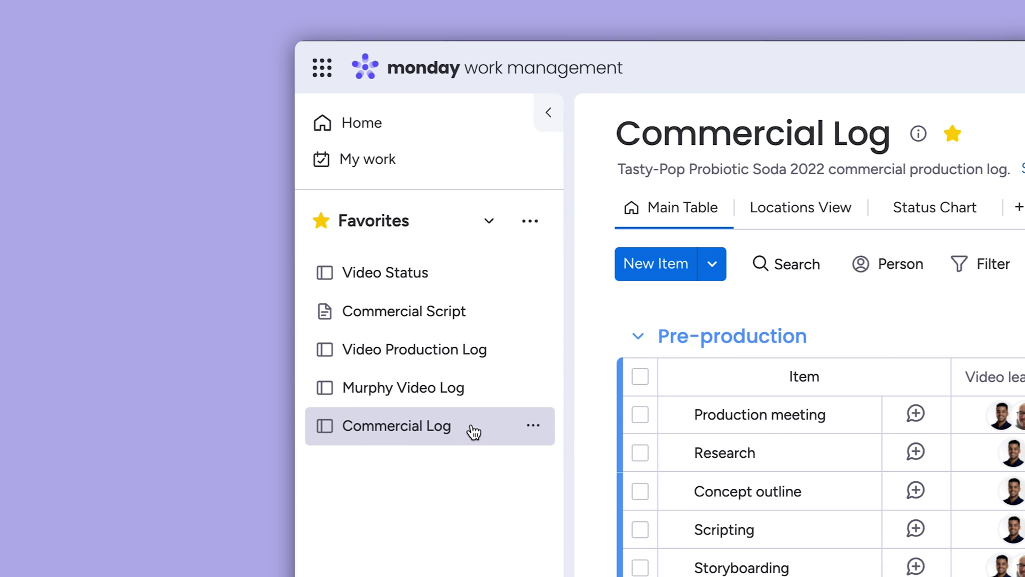